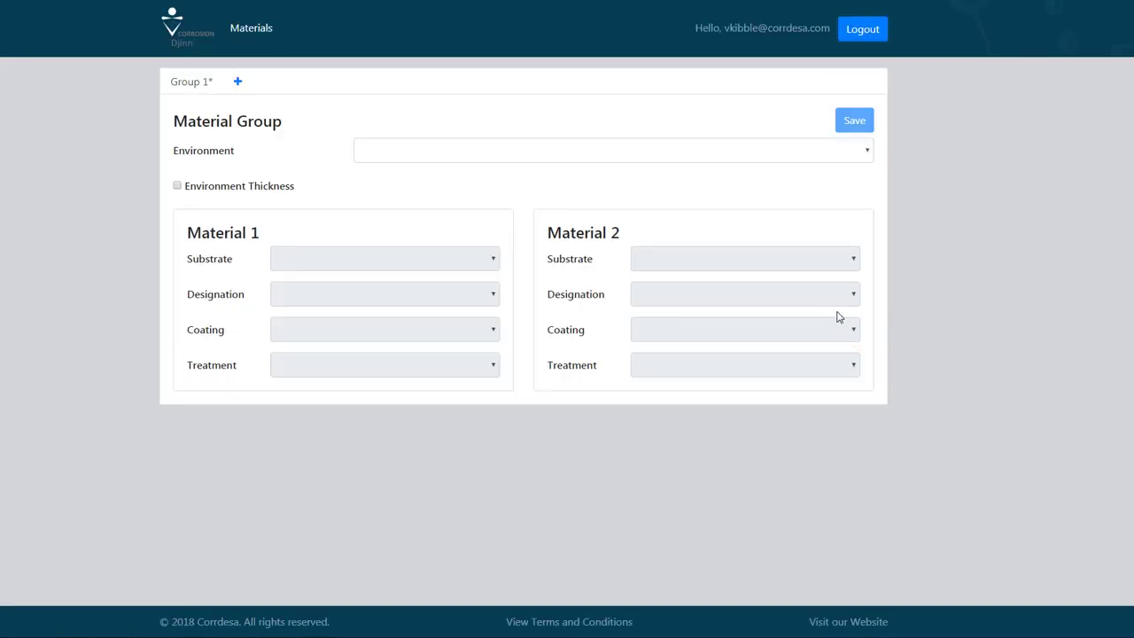
Choose 3.5% NaCl as the group's environment, listing Material 1's substrate options.
click(428, 152)
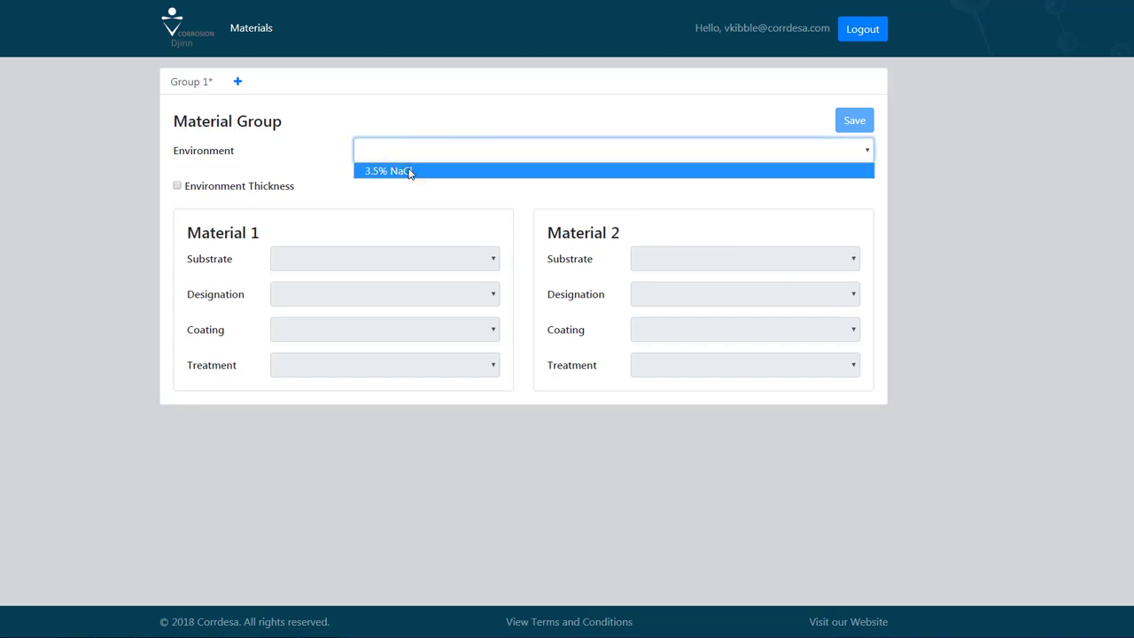
click(409, 173)
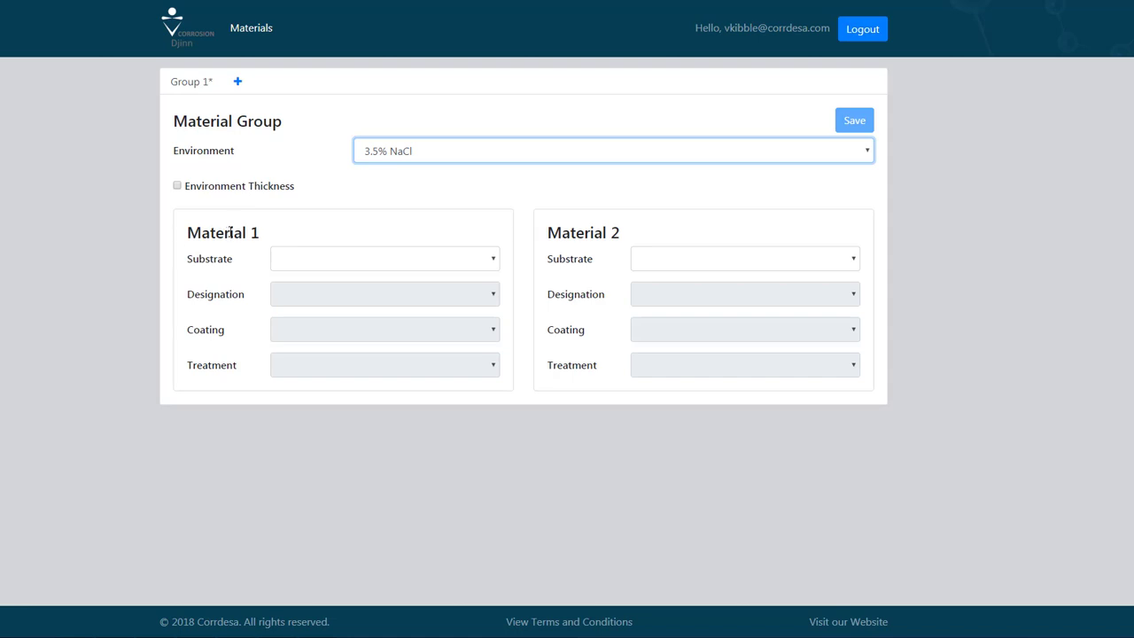
click(199, 266)
click(203, 300)
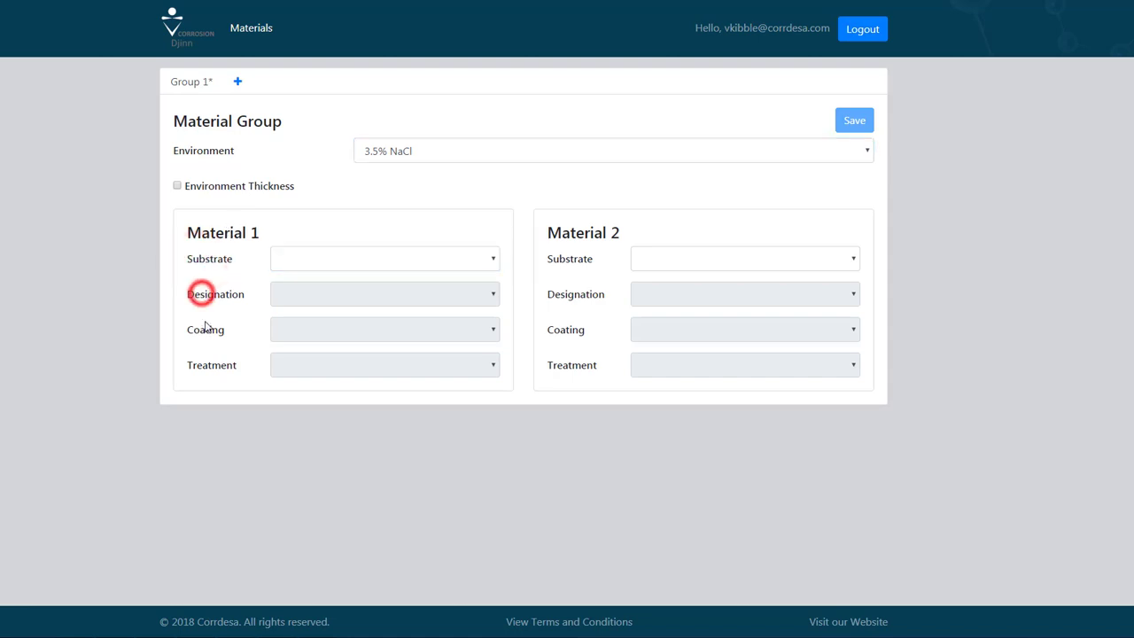
click(203, 329)
click(209, 365)
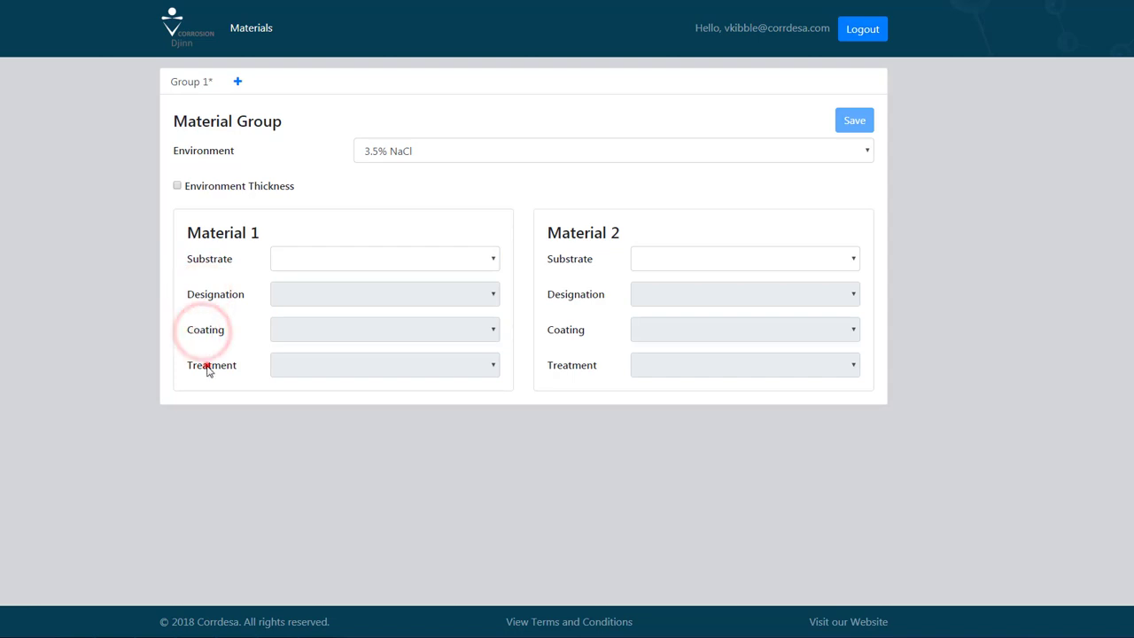
Make Material 1 an Al 7075-T6 substrate with no coating and no treatment.
click(295, 260)
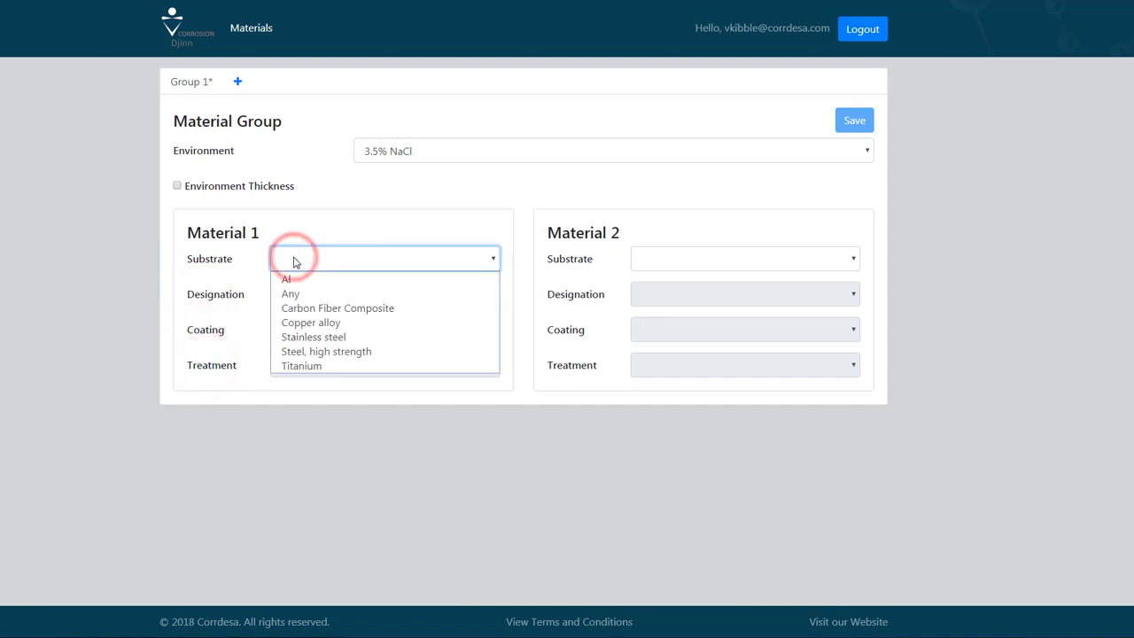
click(286, 279)
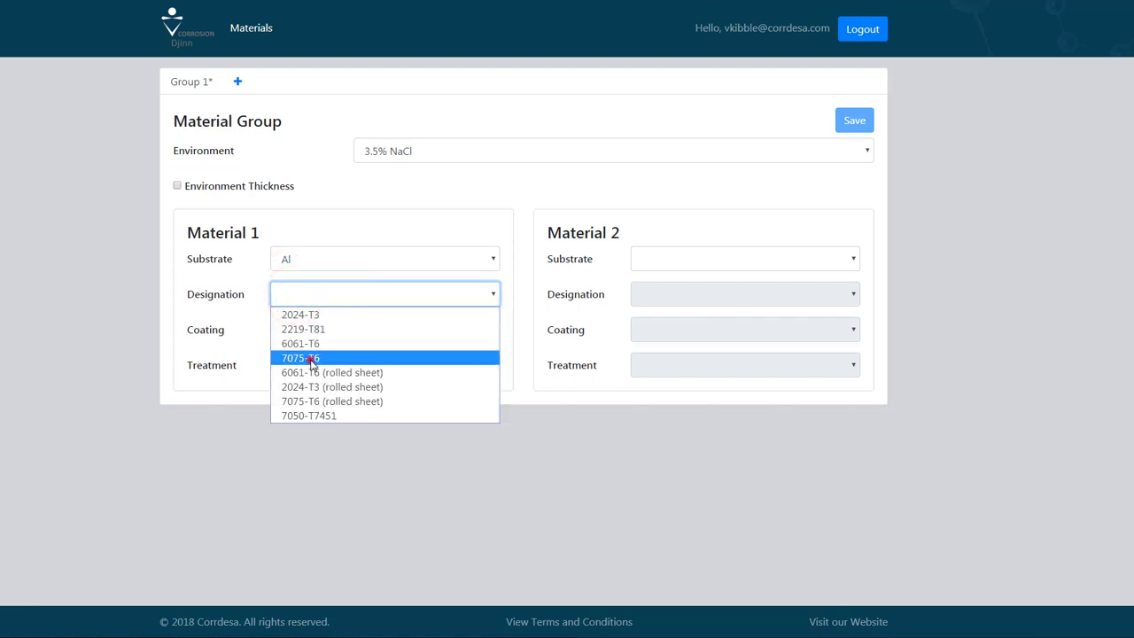
click(312, 358)
click(301, 329)
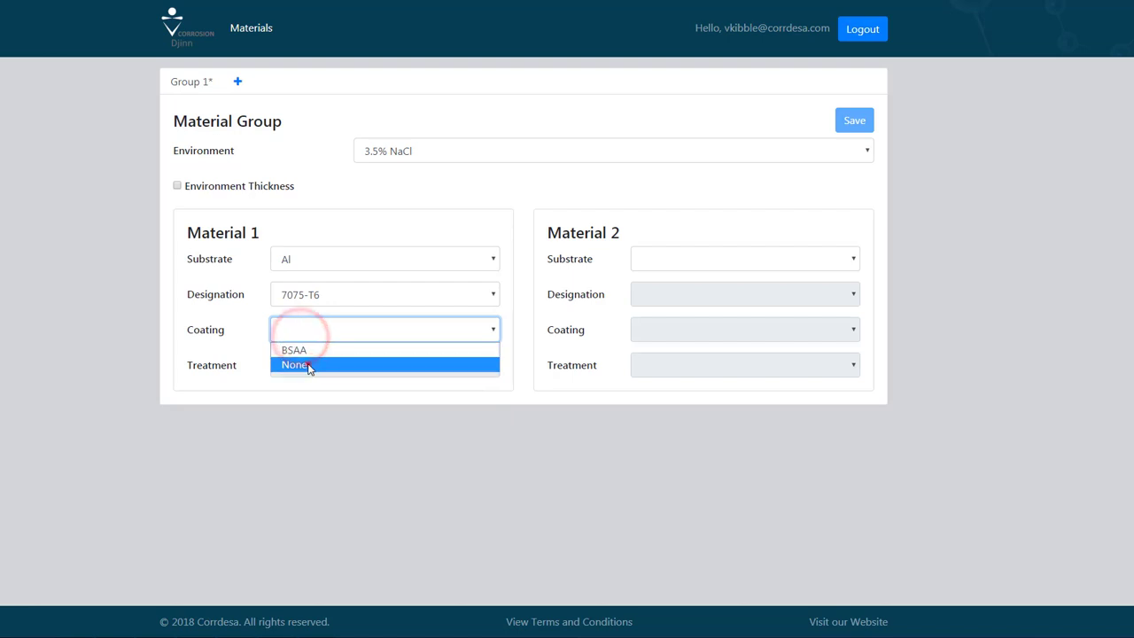
click(310, 367)
click(306, 386)
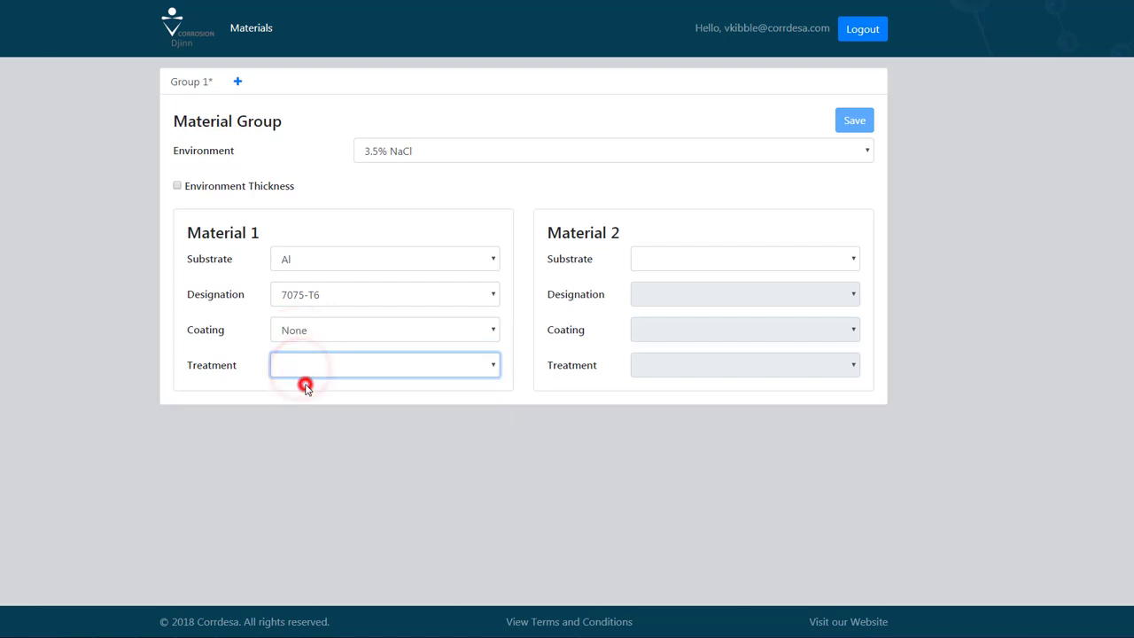
Make Material 2 stainless steel 15-5 PH, uncoated and untreated, and save the group for results.
click(663, 262)
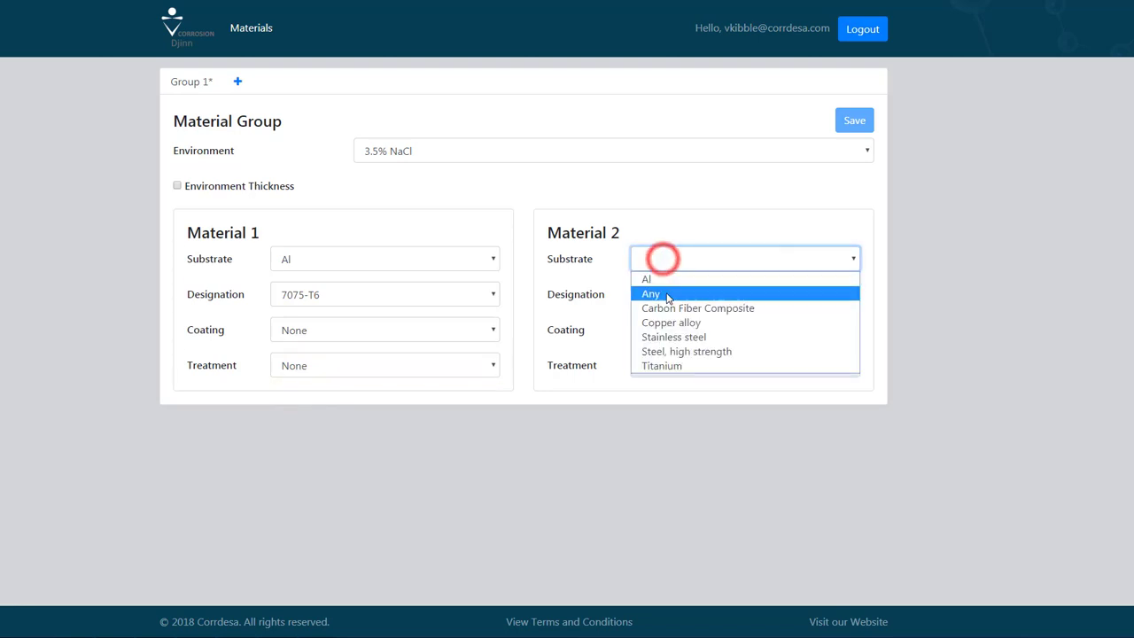
click(673, 340)
click(668, 297)
click(671, 343)
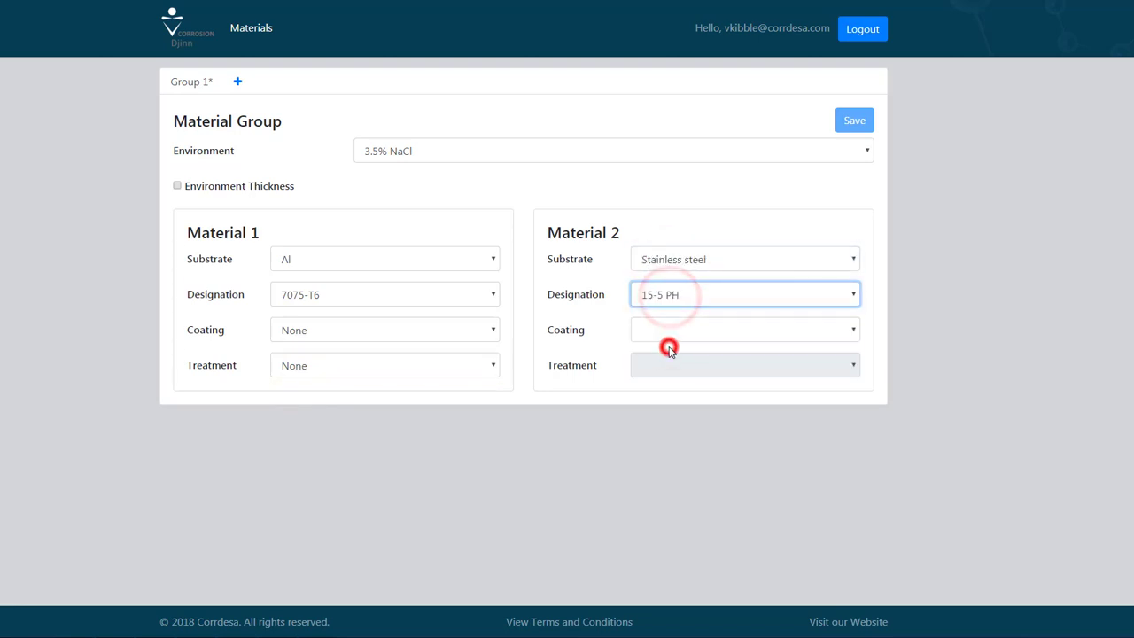
click(663, 331)
click(669, 352)
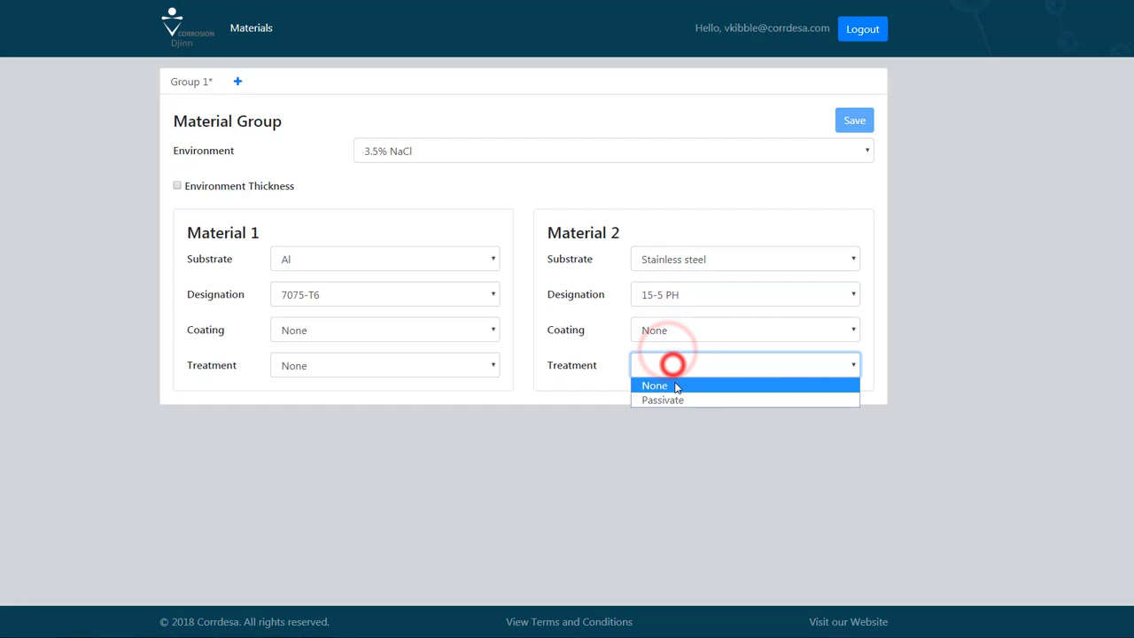
click(675, 384)
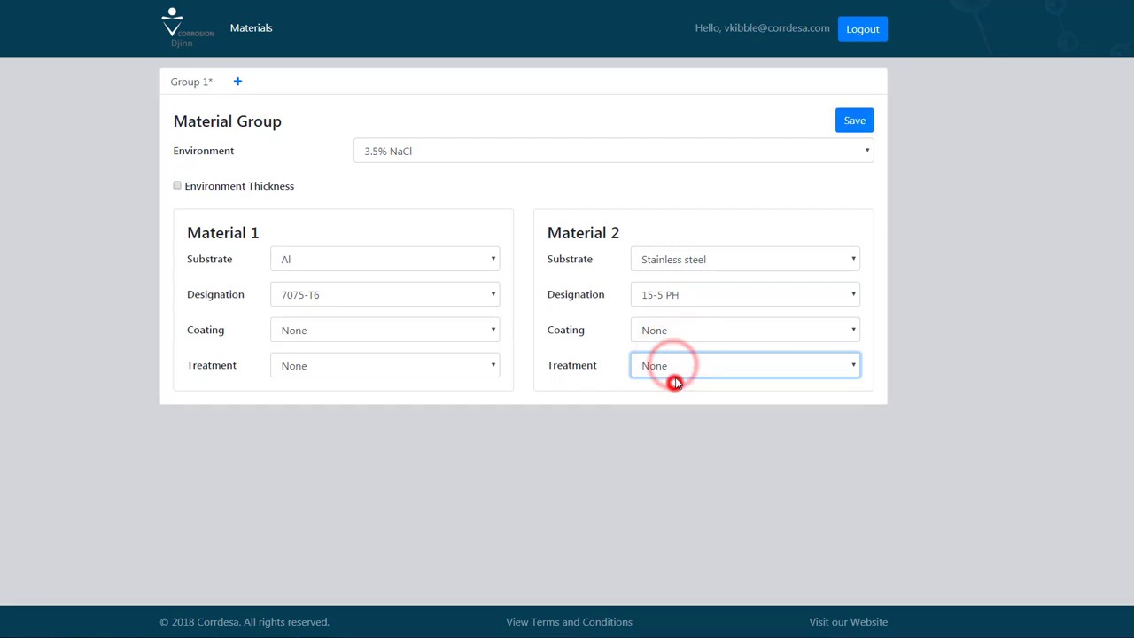
click(853, 121)
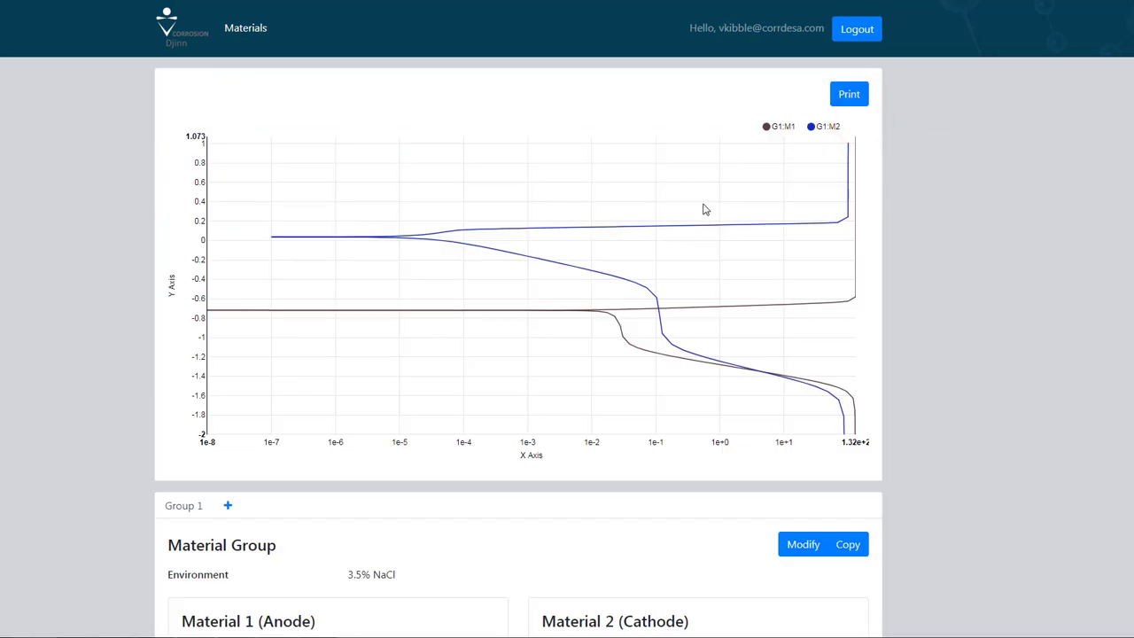
scroll(704, 208, down, 1)
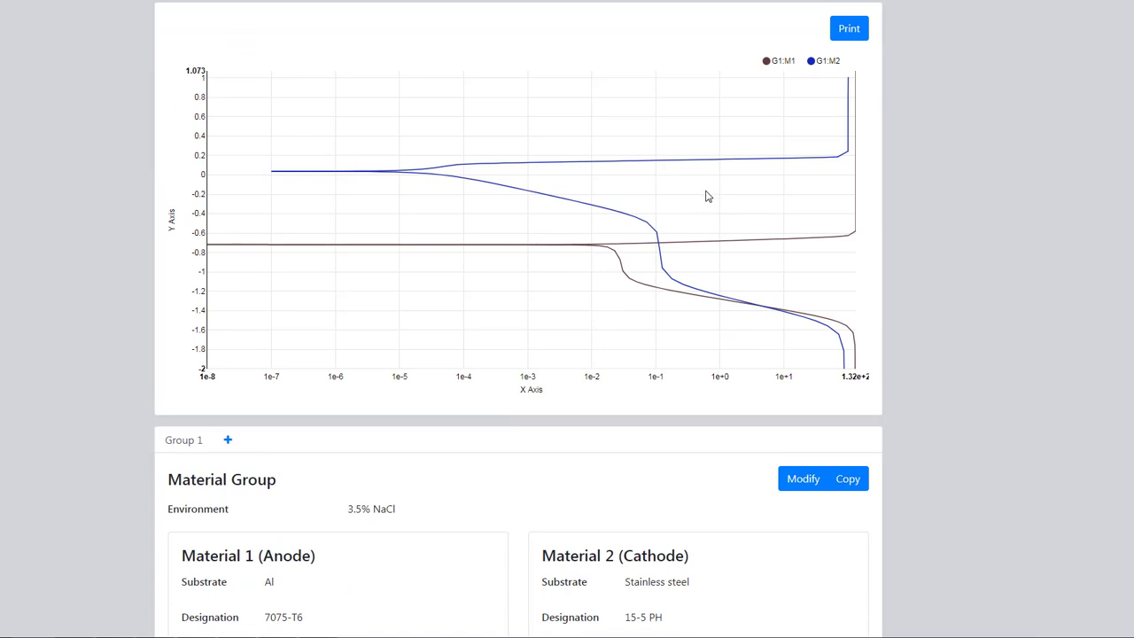
scroll(707, 196, down, 1)
scroll(640, 205, down, 1)
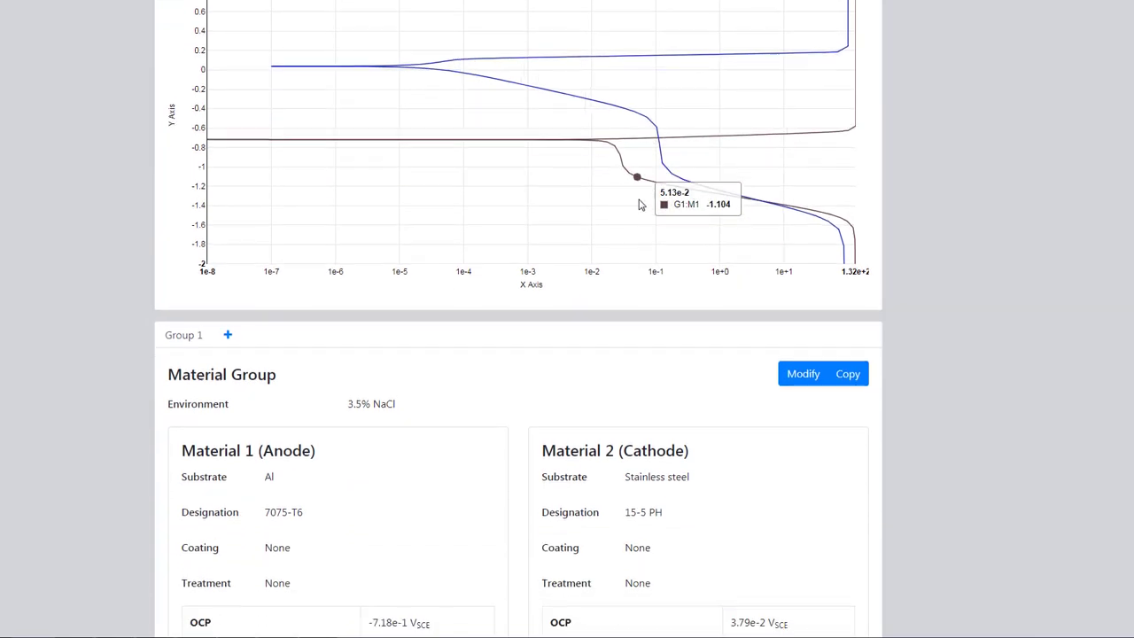
scroll(640, 204, down, 3)
scroll(641, 205, down, 1)
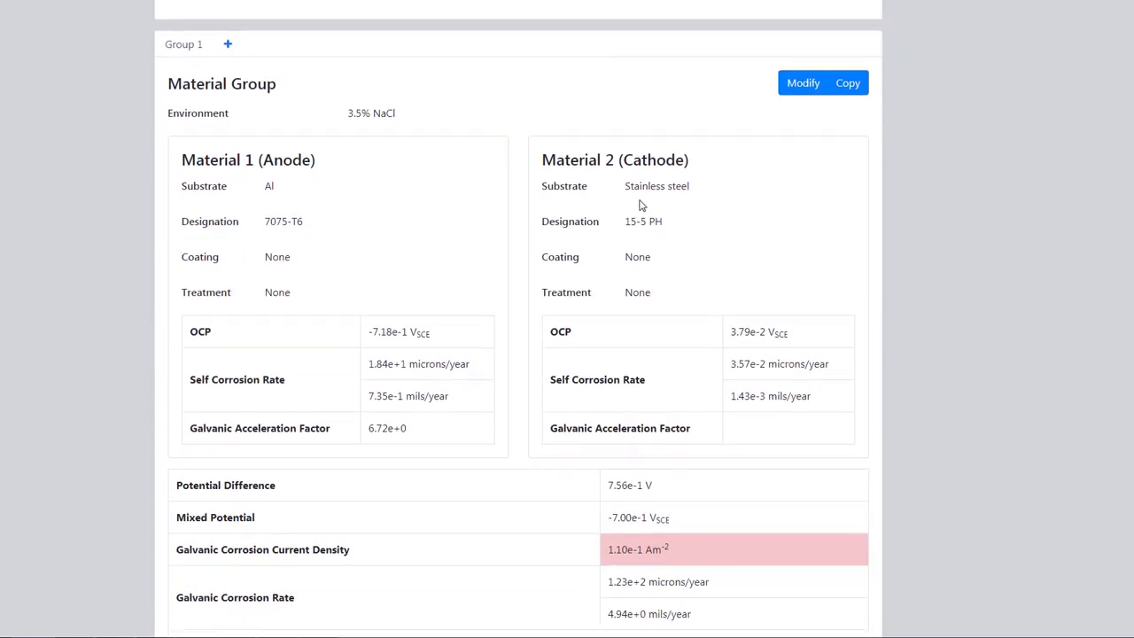
scroll(642, 204, down, 1)
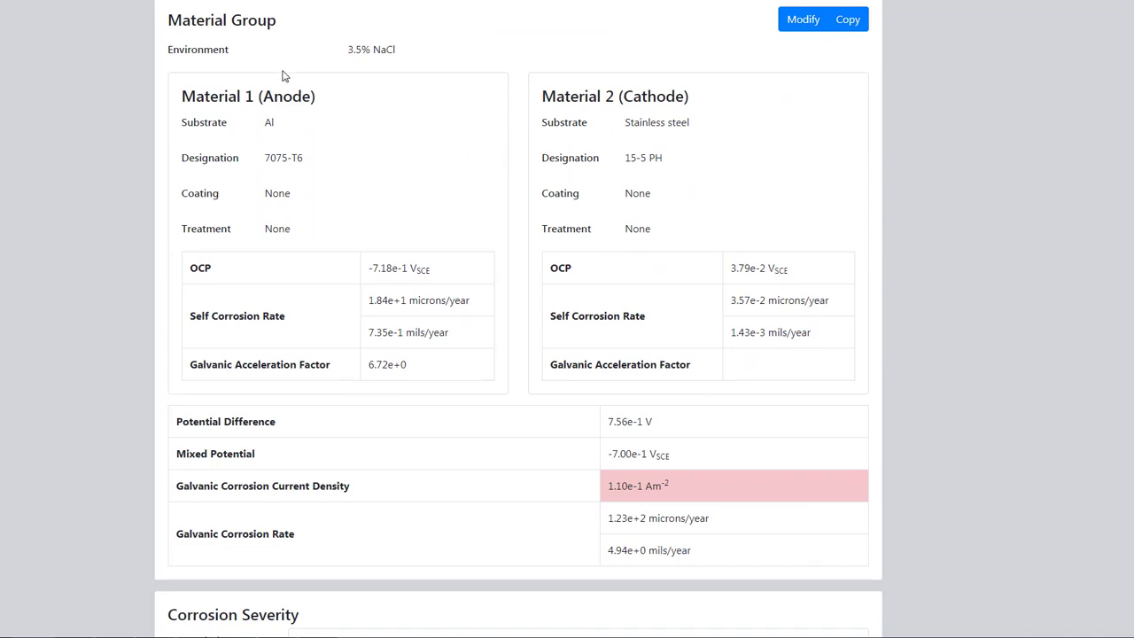
click(203, 124)
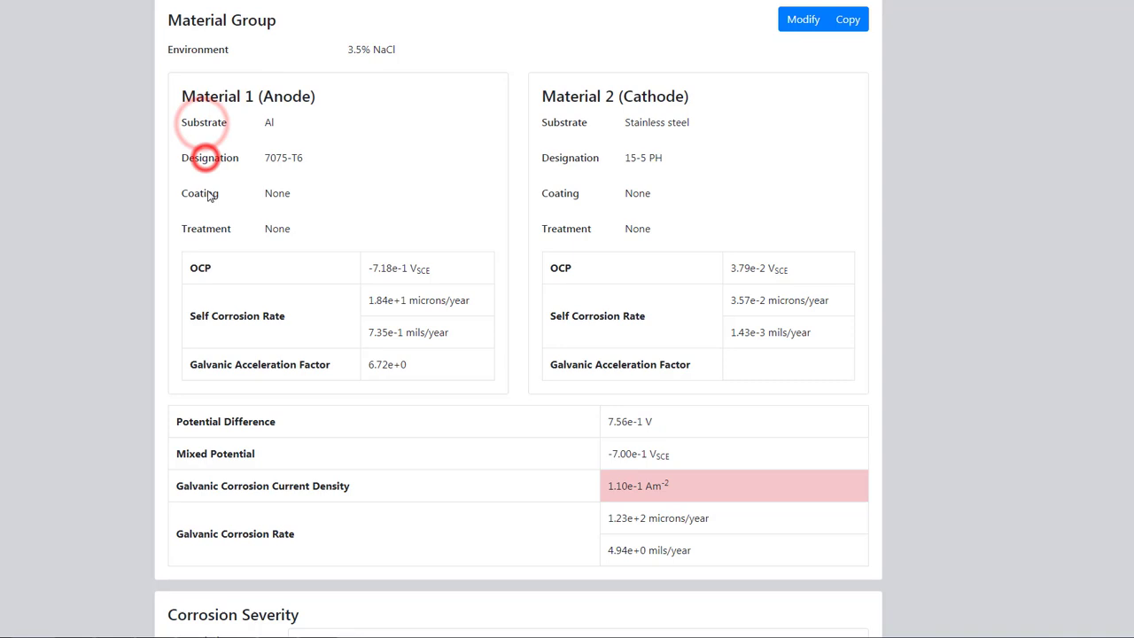
click(209, 159)
click(202, 193)
click(209, 229)
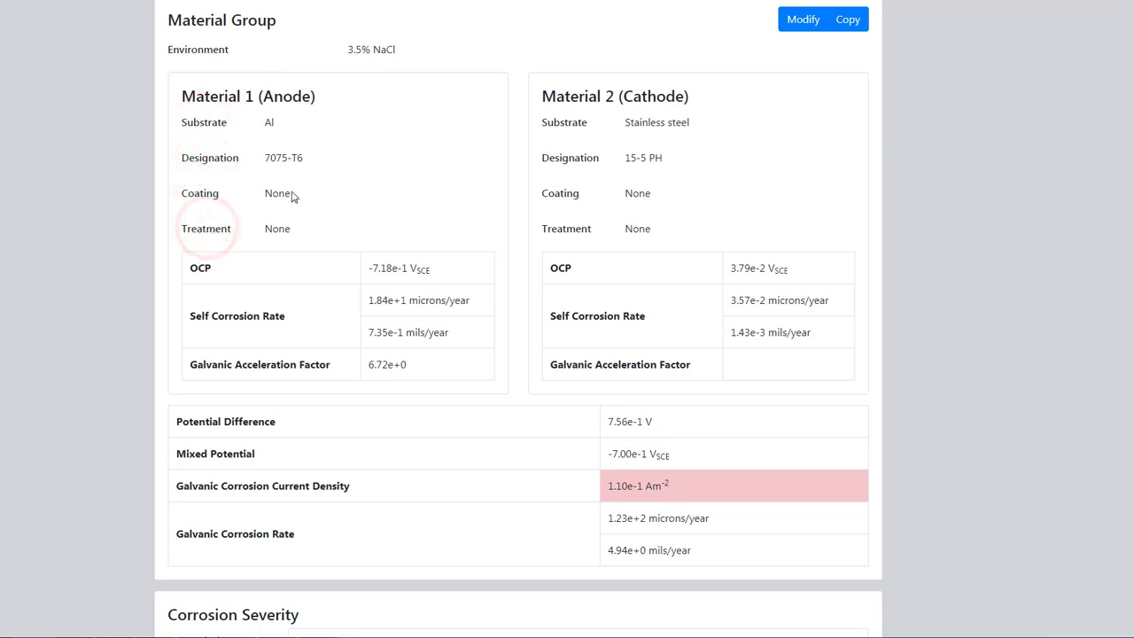
click(287, 97)
click(652, 99)
click(391, 268)
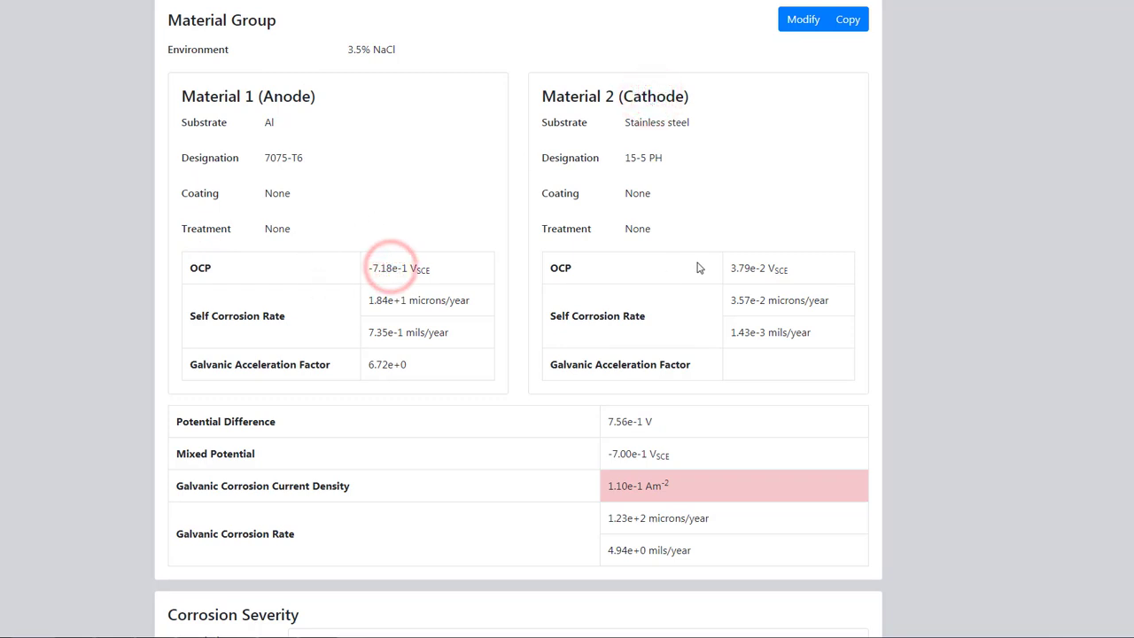
click(749, 267)
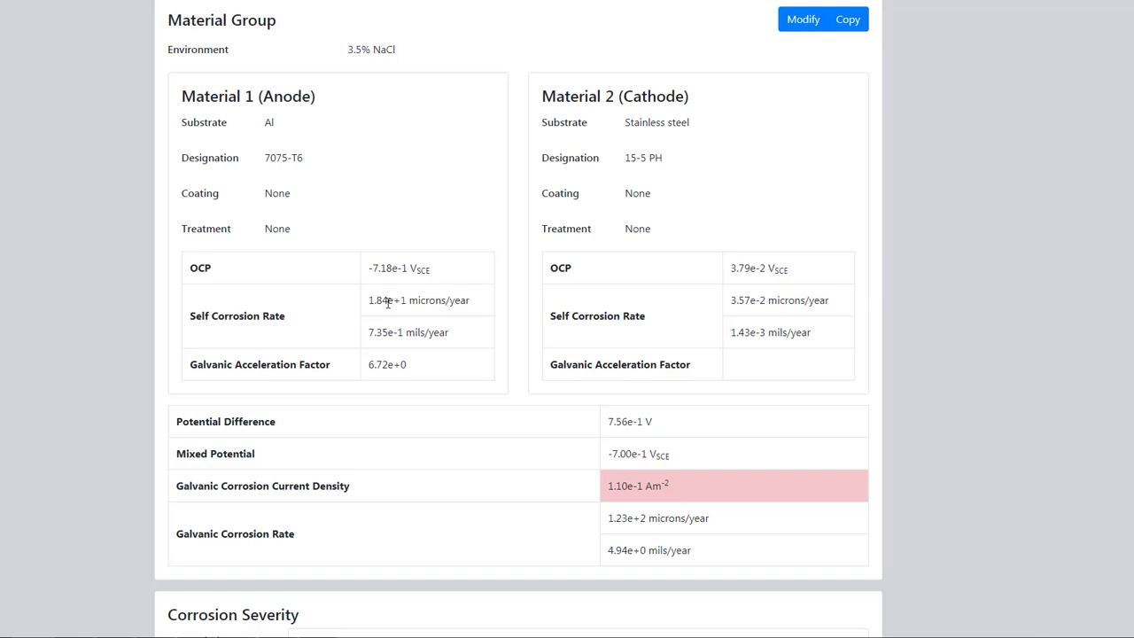
click(382, 301)
click(630, 519)
Copy the Al 7075-T6 / 15-5 PH group and switch to the new Group 2.
click(847, 19)
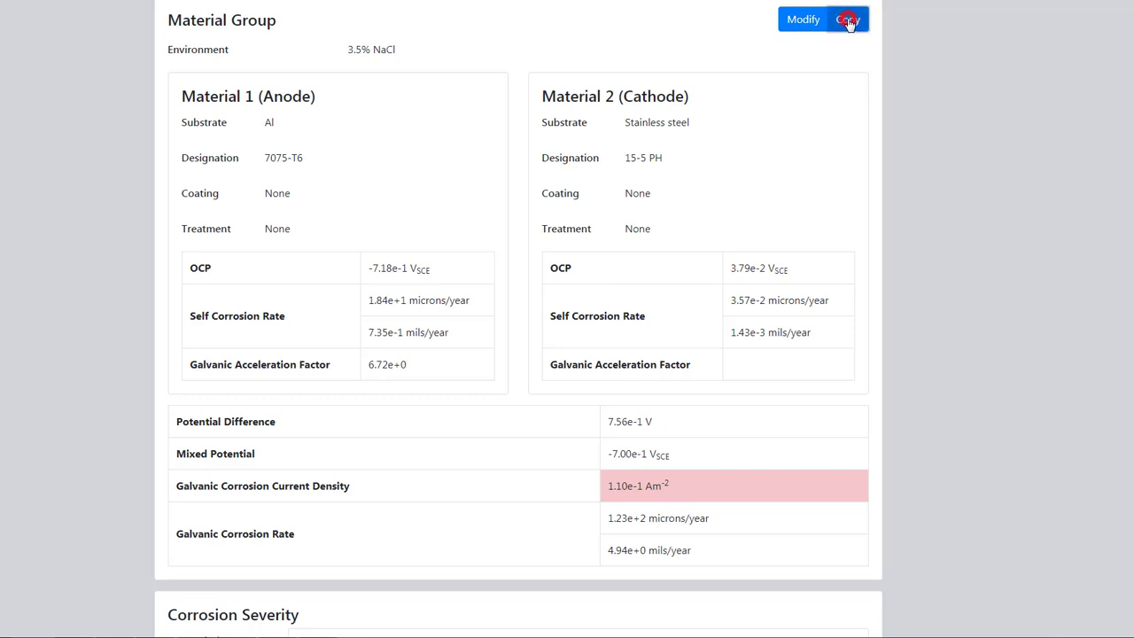
scroll(354, 89, up, 1)
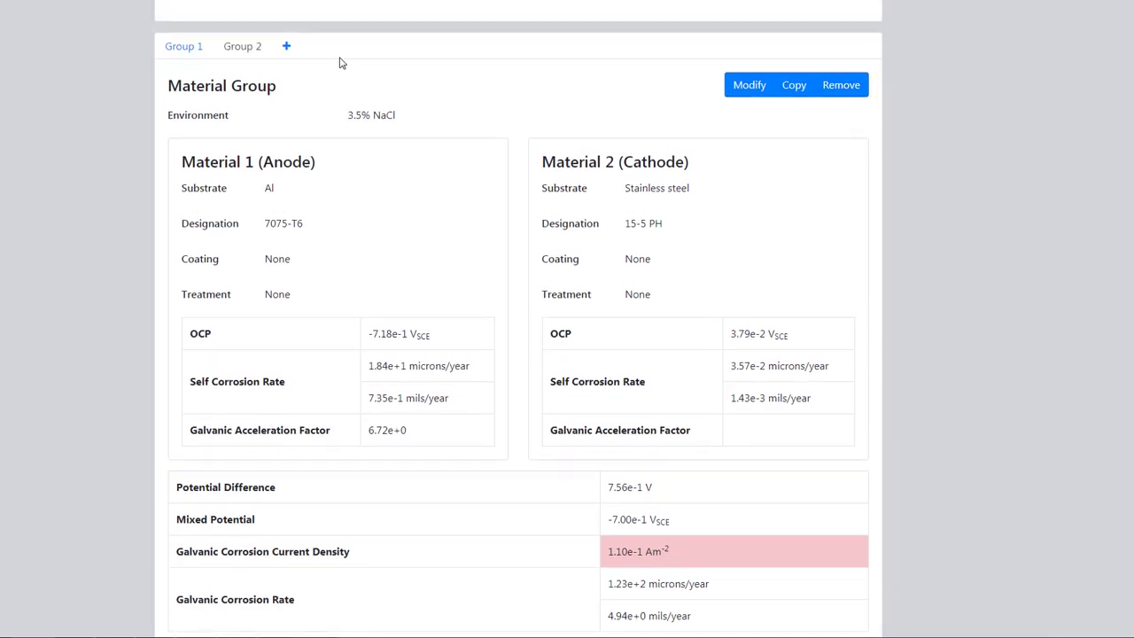
click(238, 49)
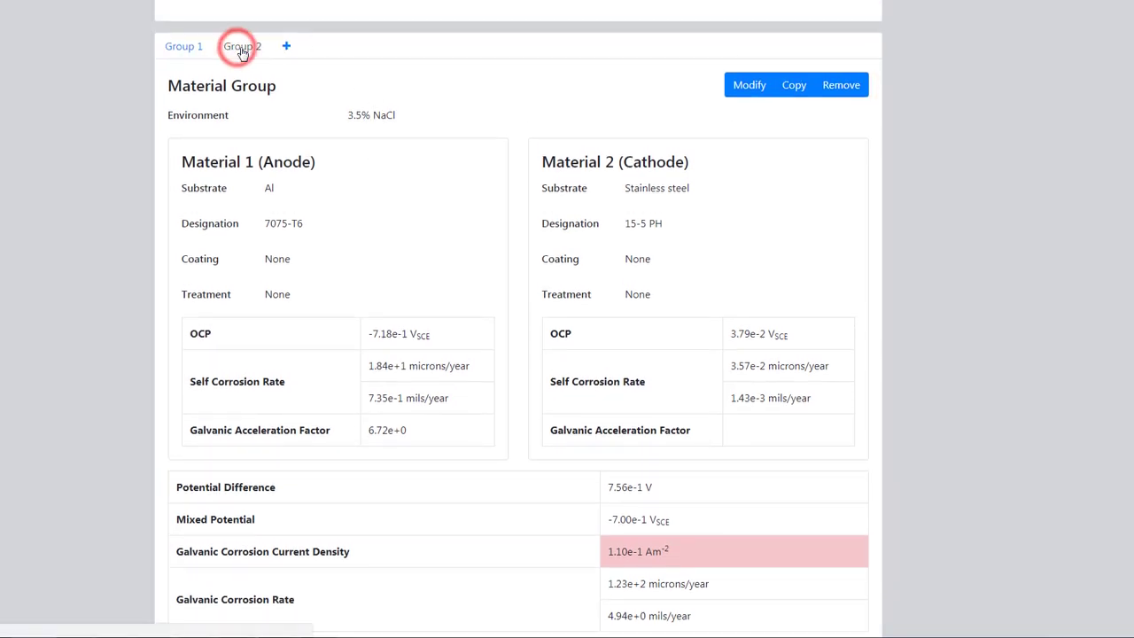
Give Group 2's 7075-T6 anode BSAA coating with Anodize seal Cr6 treatment and save.
click(748, 85)
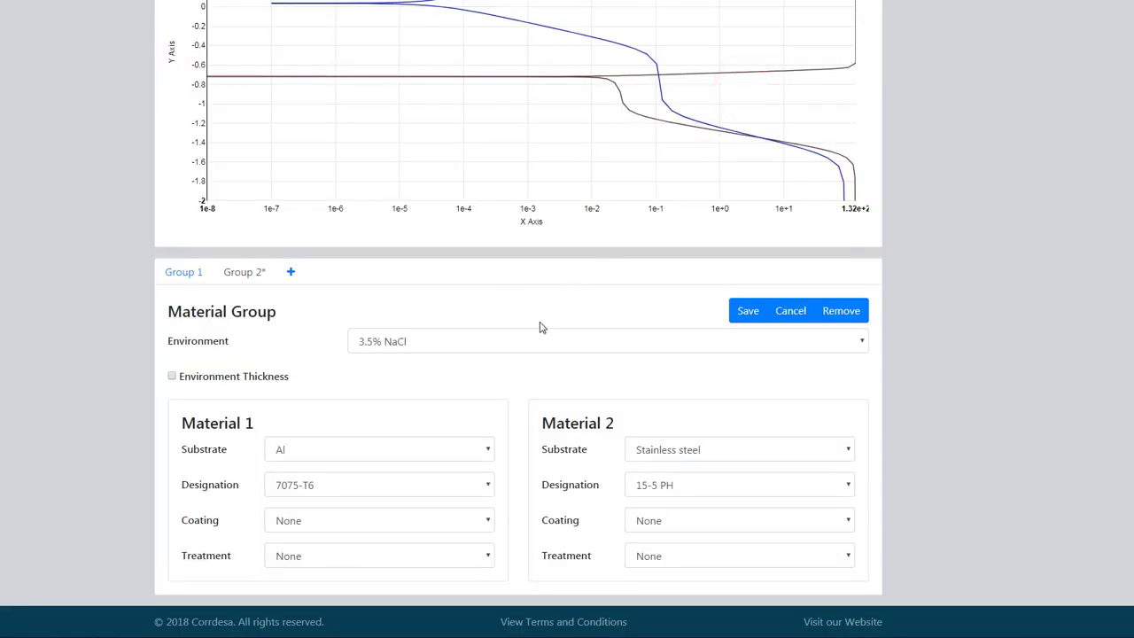
click(315, 521)
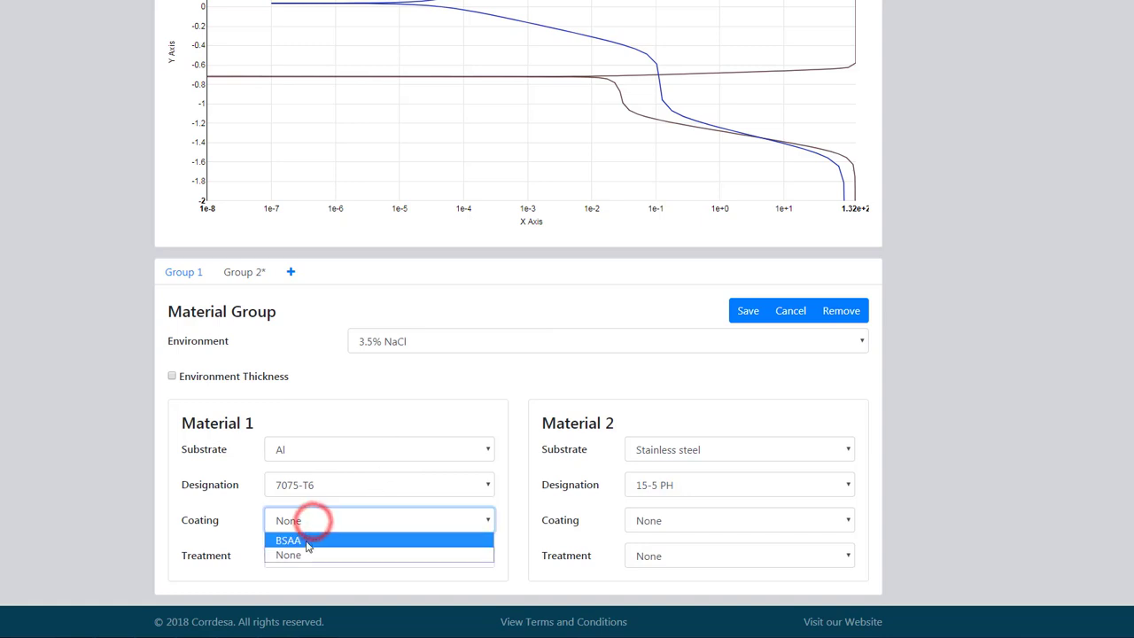
click(307, 538)
click(301, 554)
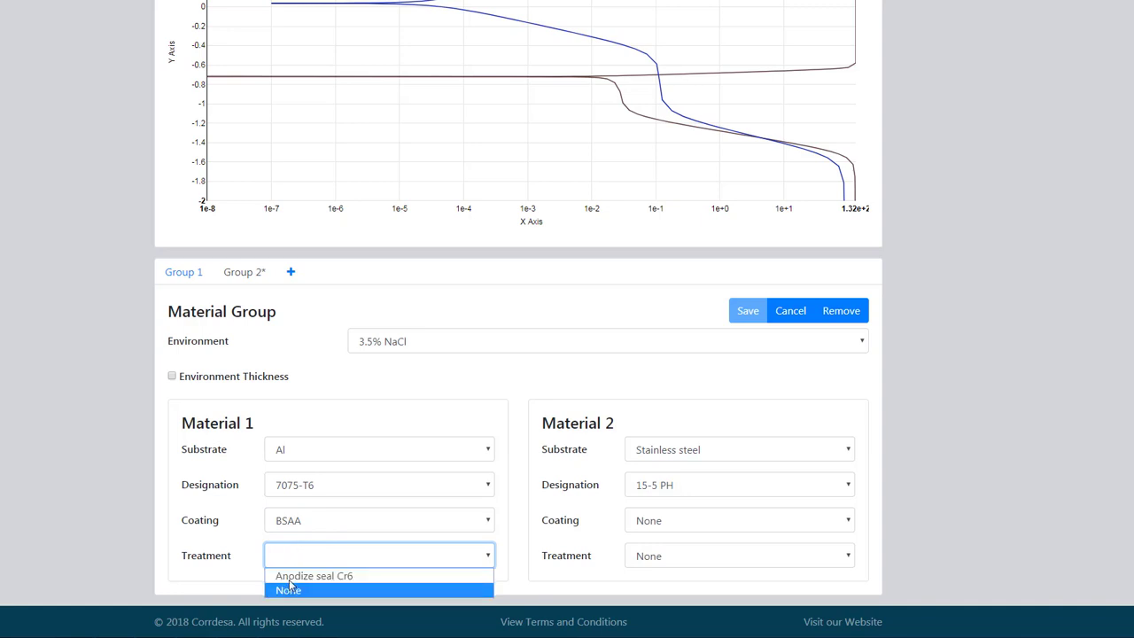
click(289, 576)
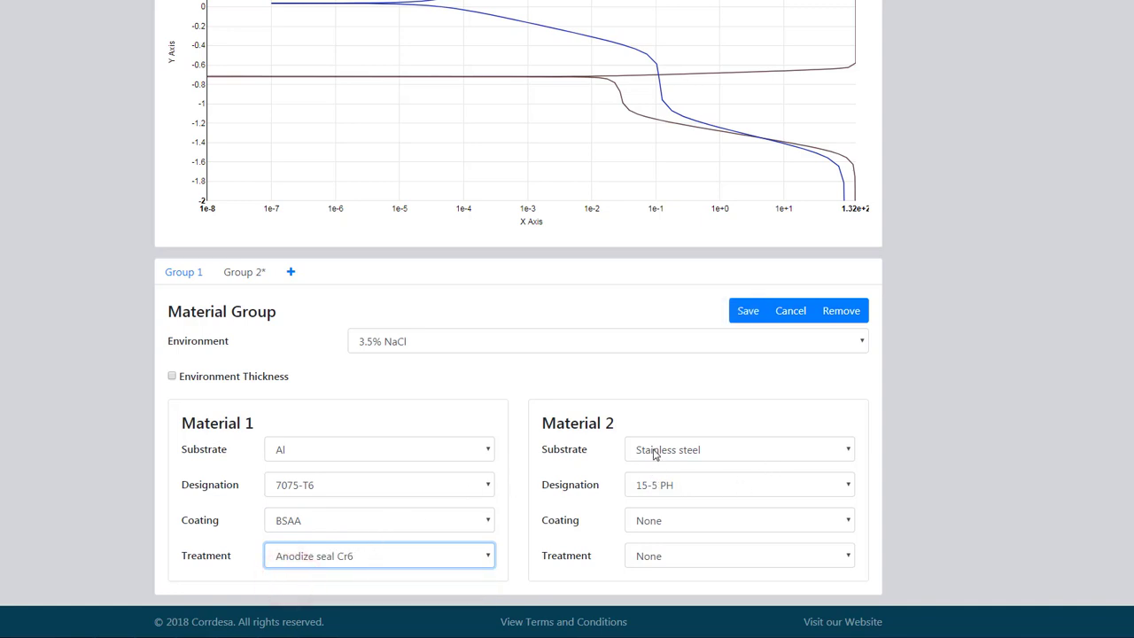
click(748, 310)
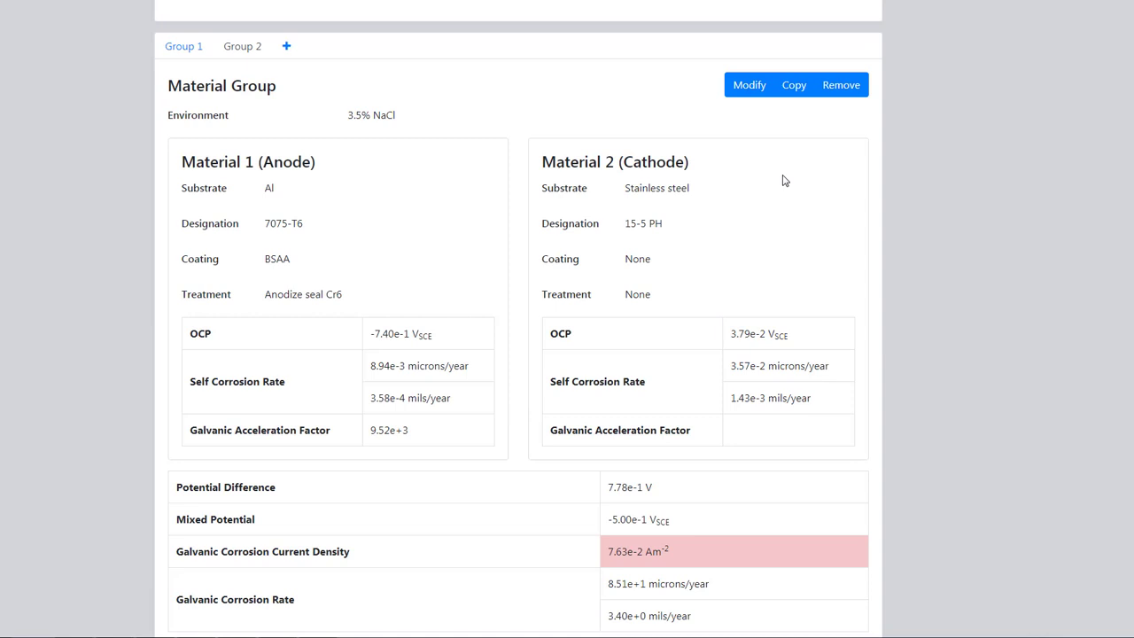
Copy Group 2 into a new Group 3 and begin modifying it.
click(242, 46)
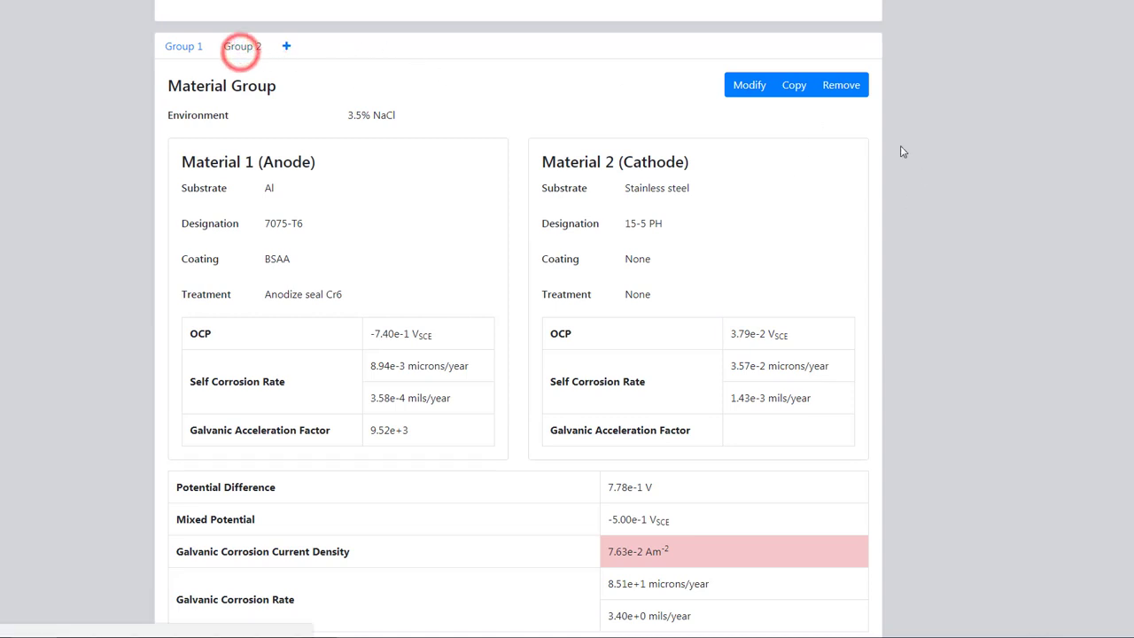
click(794, 85)
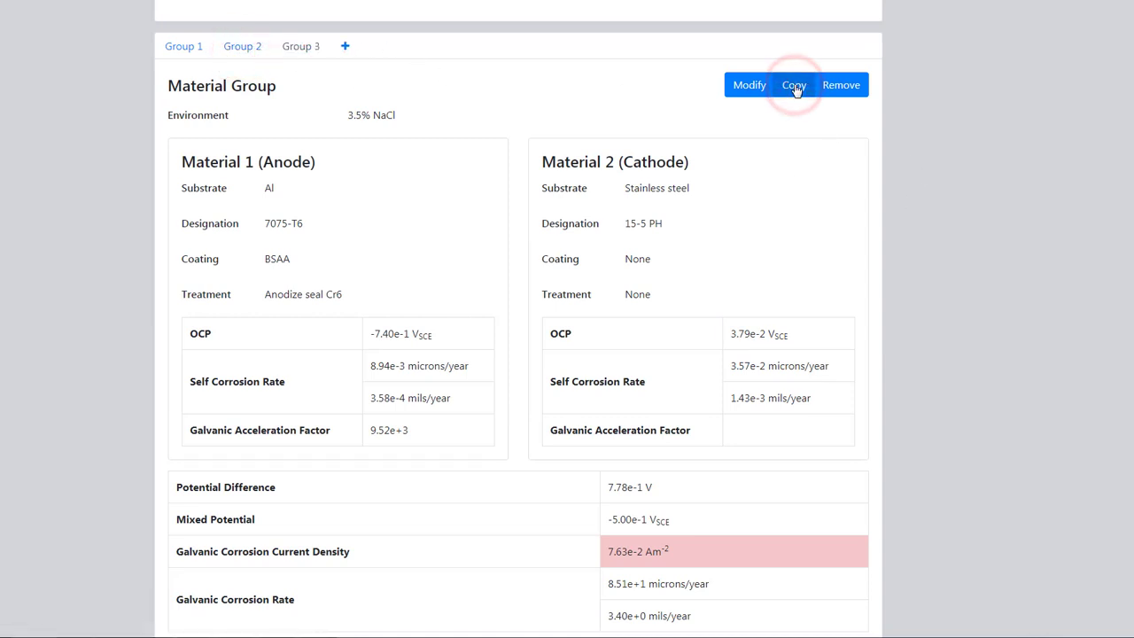
click(750, 85)
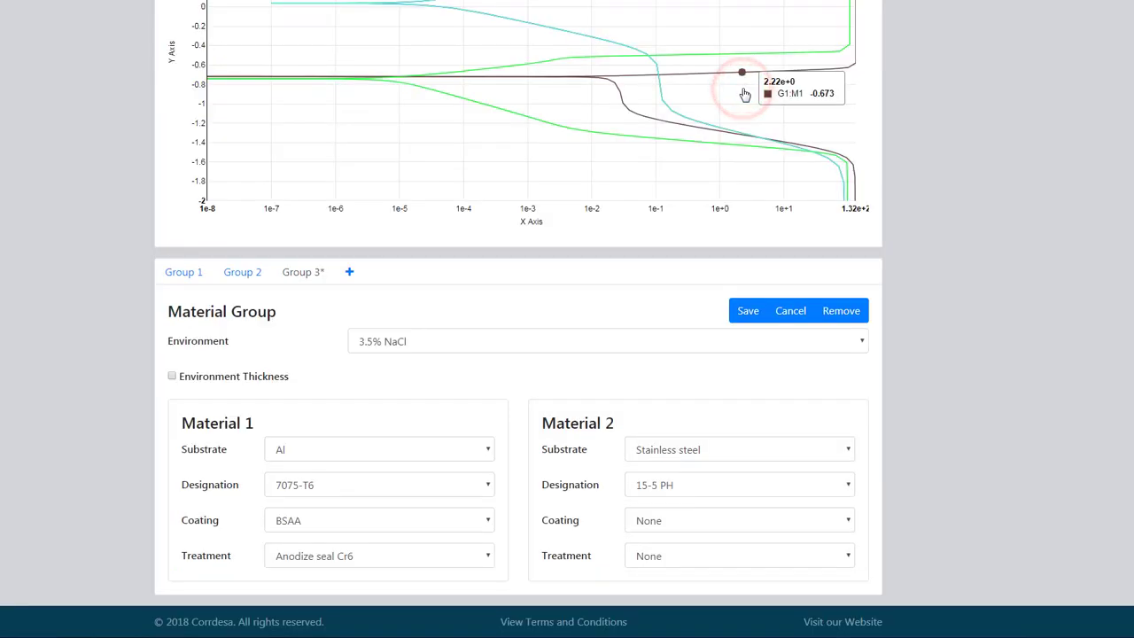
Make Group 3's cathode Titanium Ti6Al4V with no coating or treatment and save.
click(684, 450)
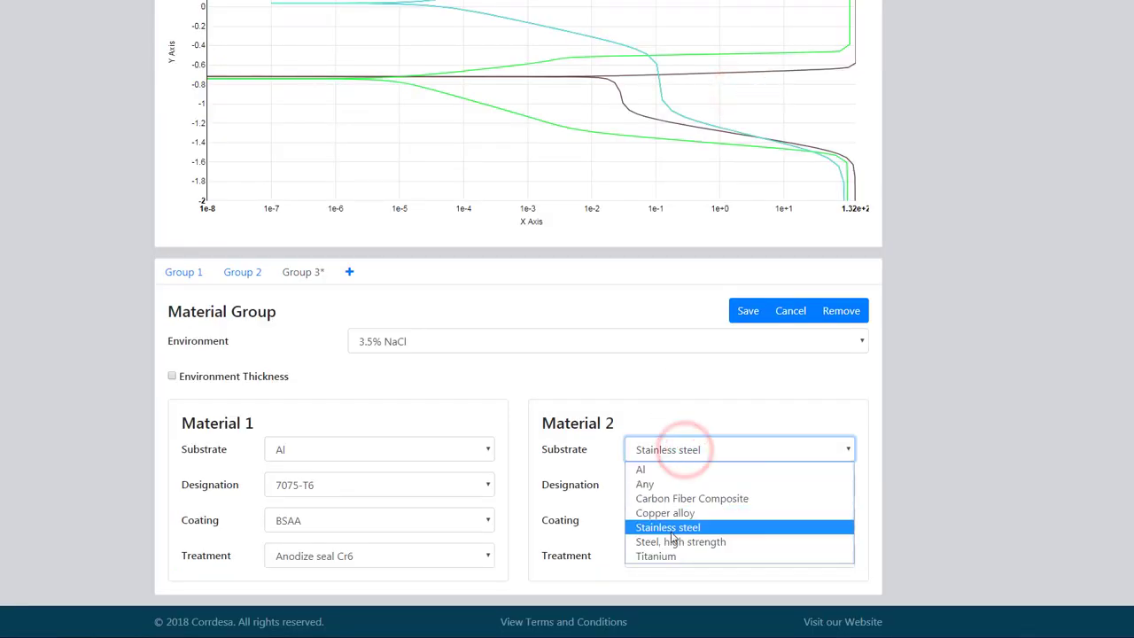
click(657, 556)
click(682, 486)
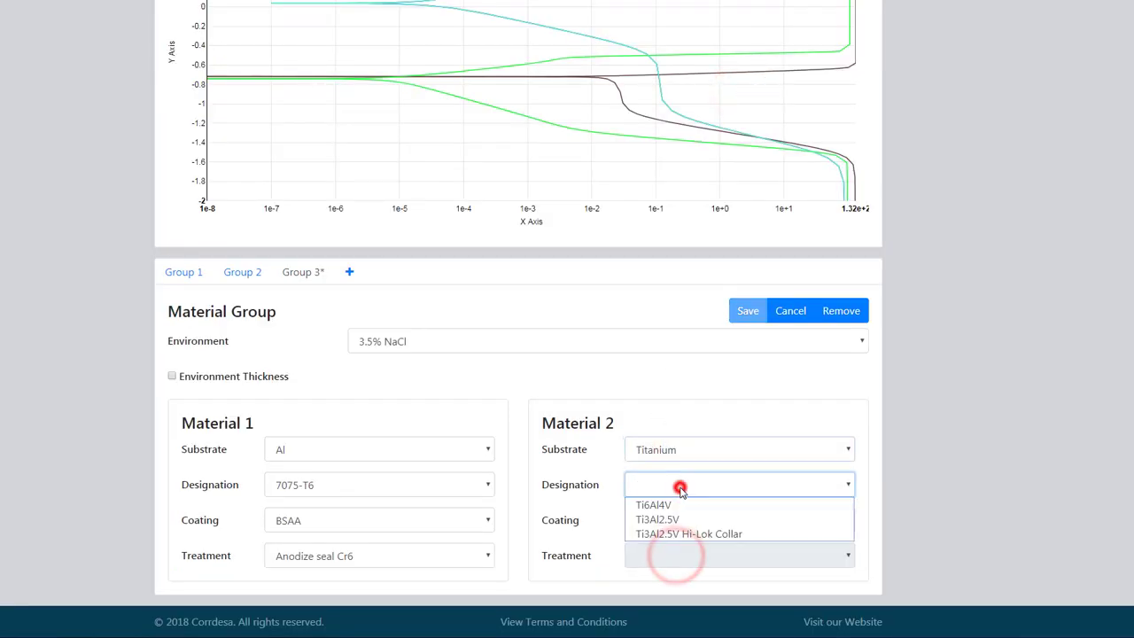
click(678, 507)
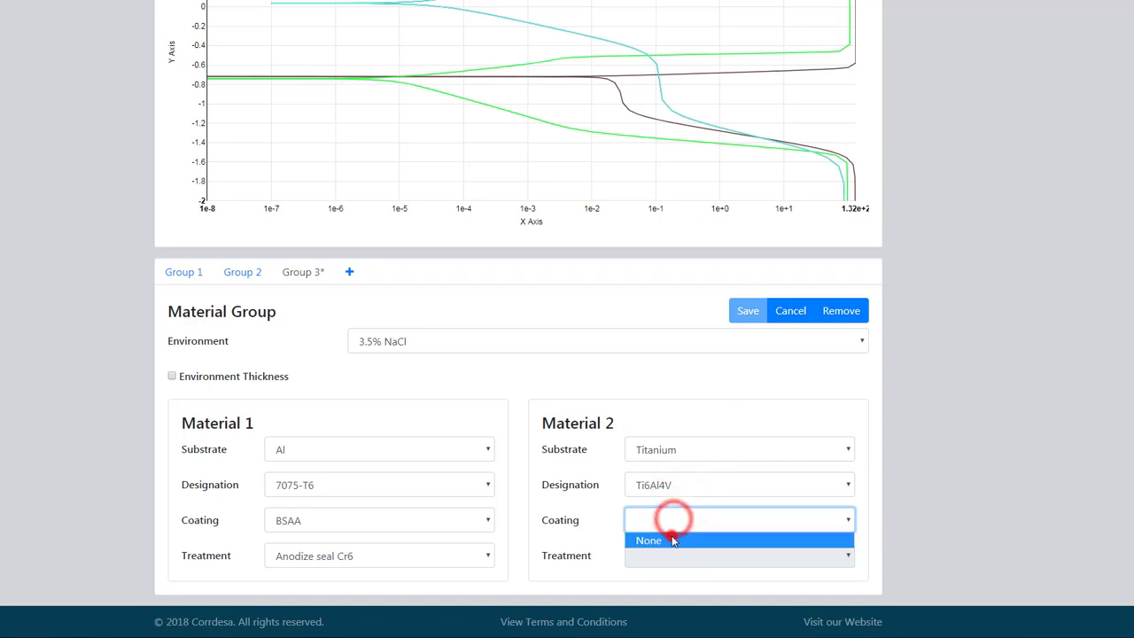
click(673, 536)
click(646, 558)
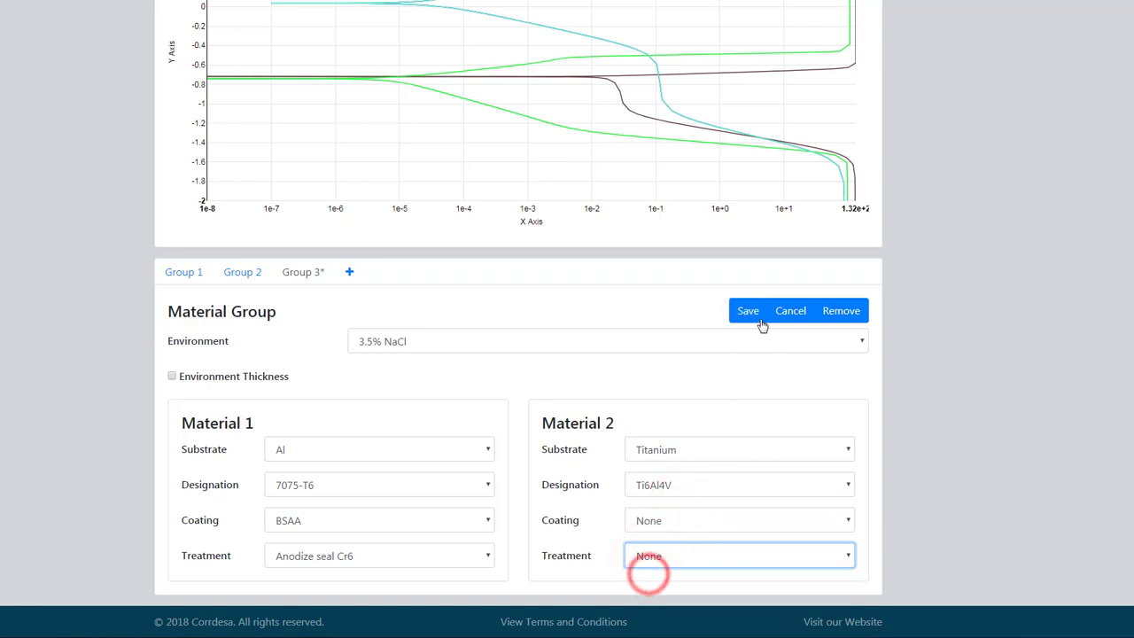
click(749, 311)
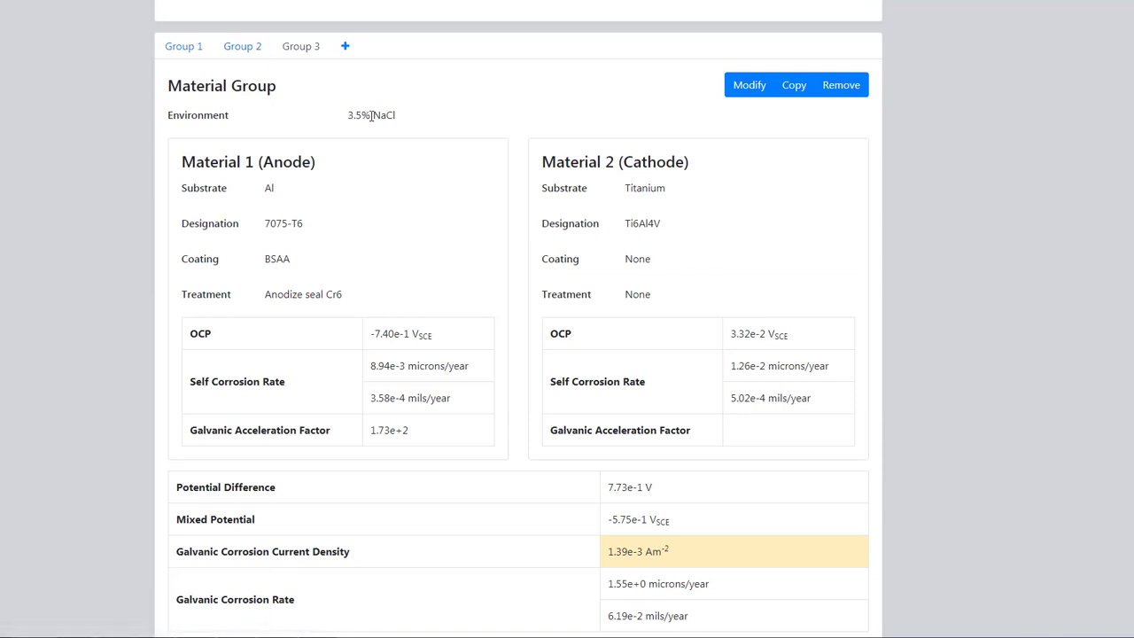
click(183, 46)
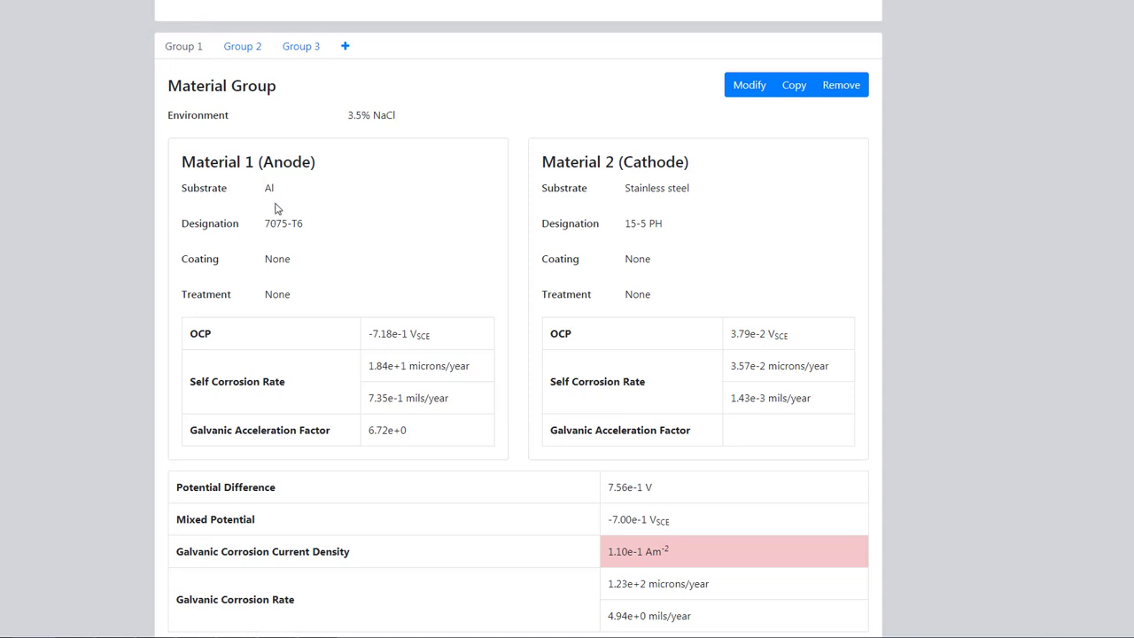
click(385, 366)
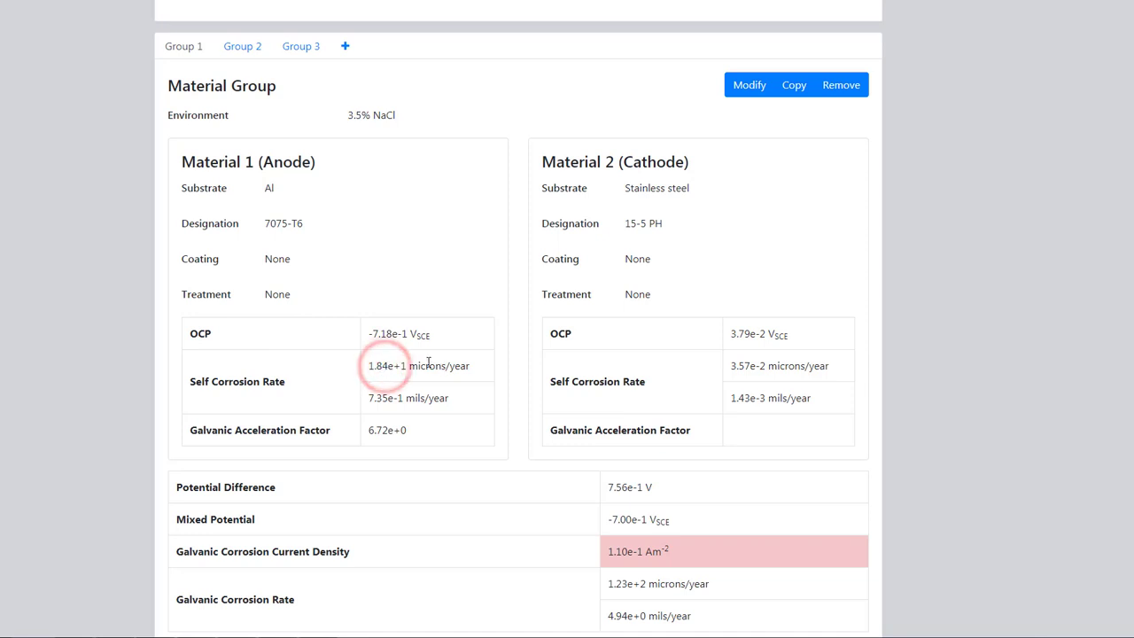
click(241, 46)
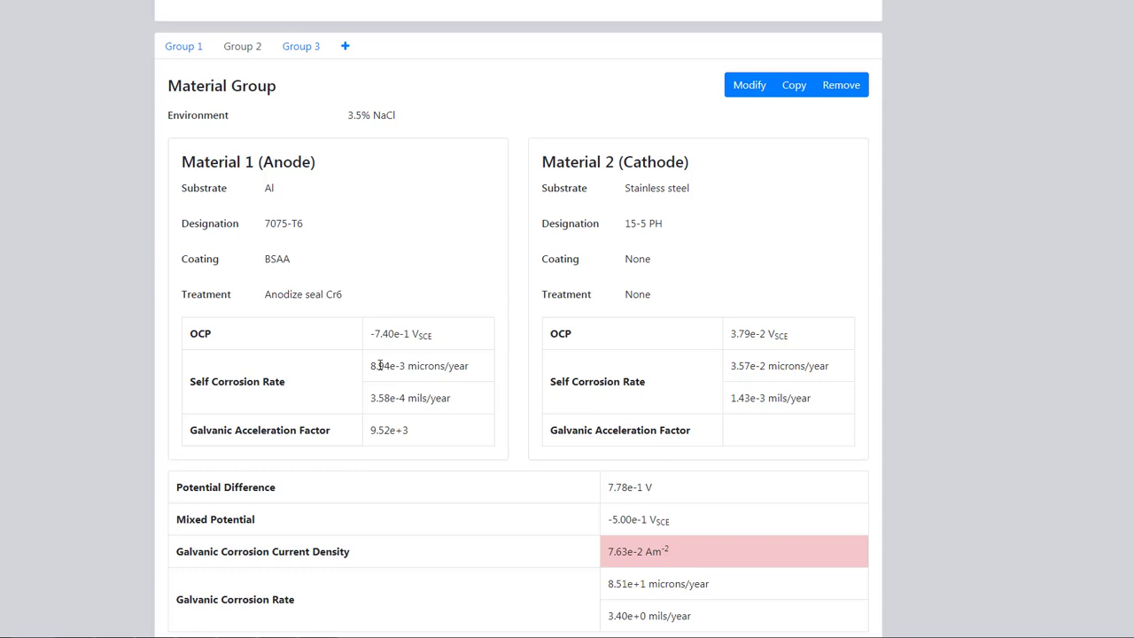
click(387, 368)
click(623, 586)
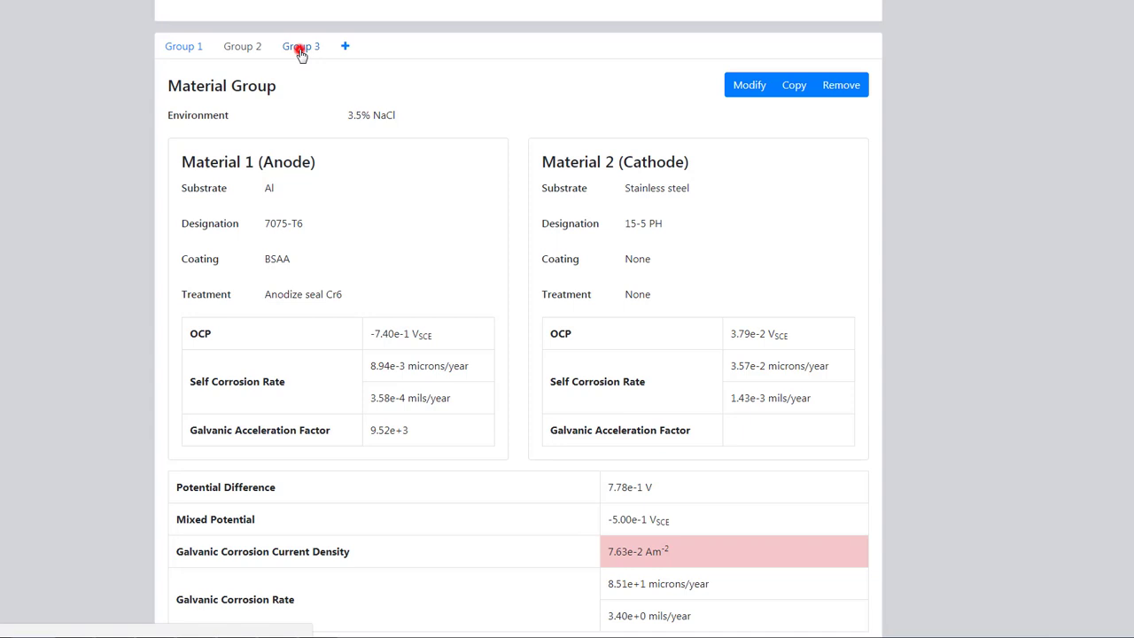
click(300, 46)
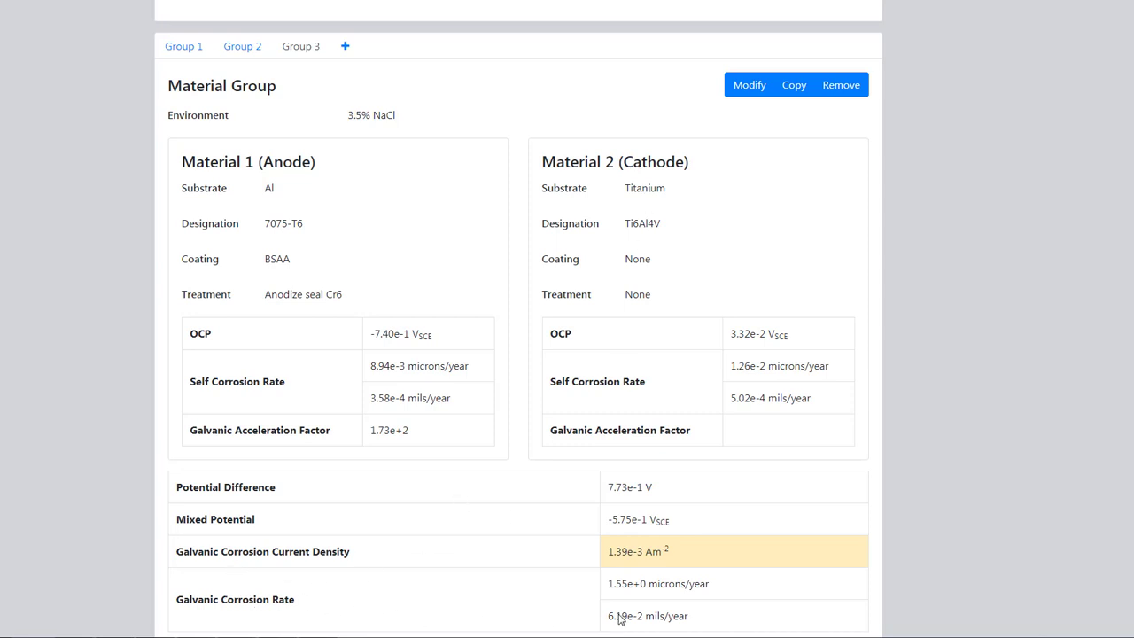
click(622, 585)
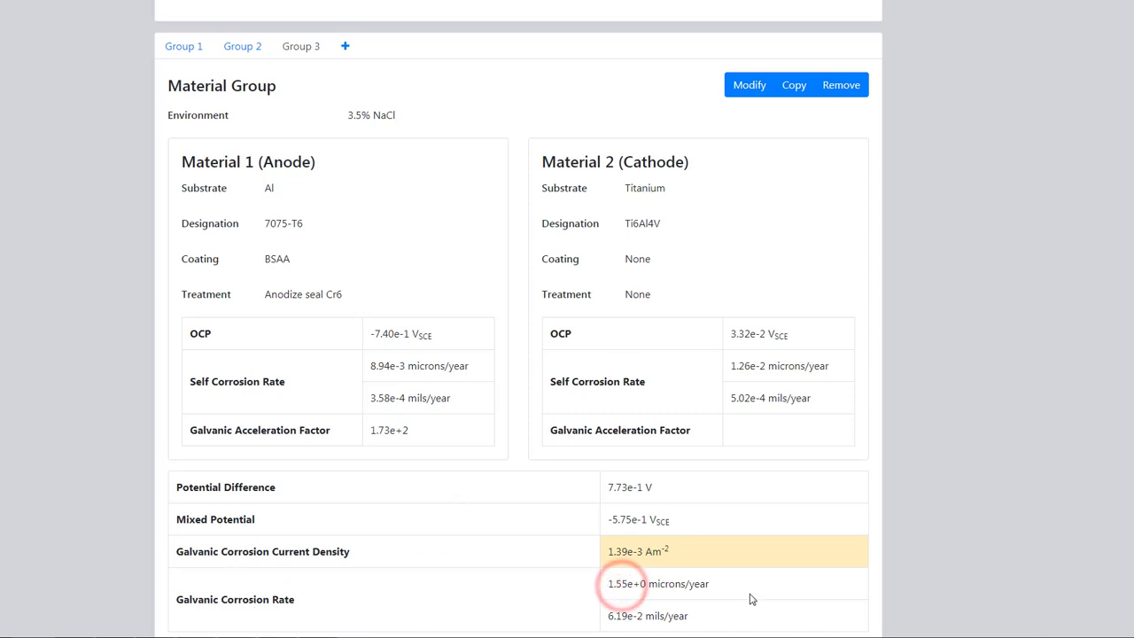